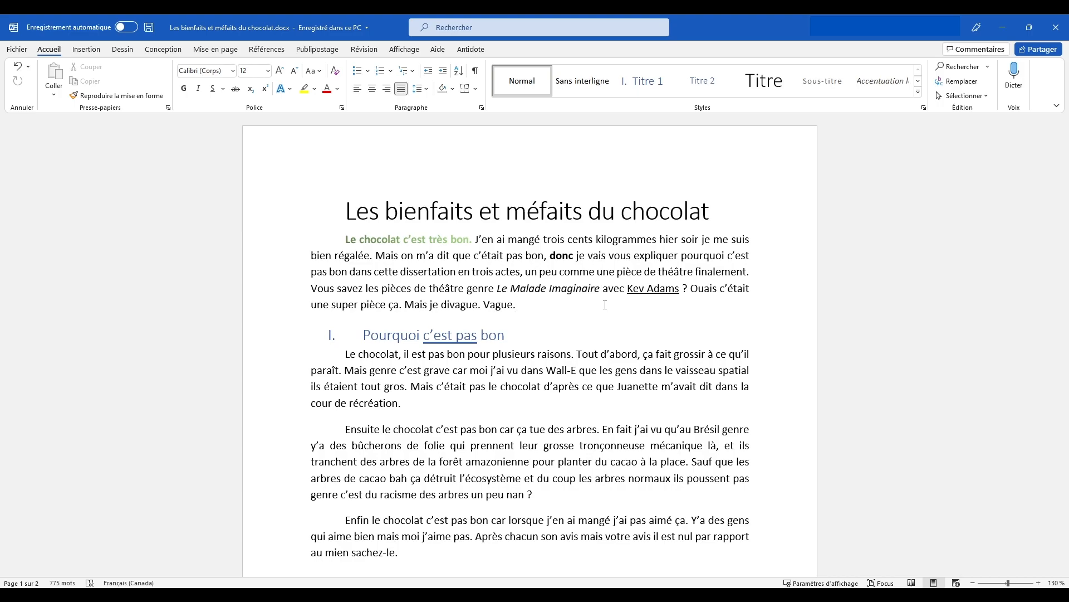
{"action": "scroll", "coordinate": [605, 305], "scroll_direction": "down", "scroll_amount": 5}
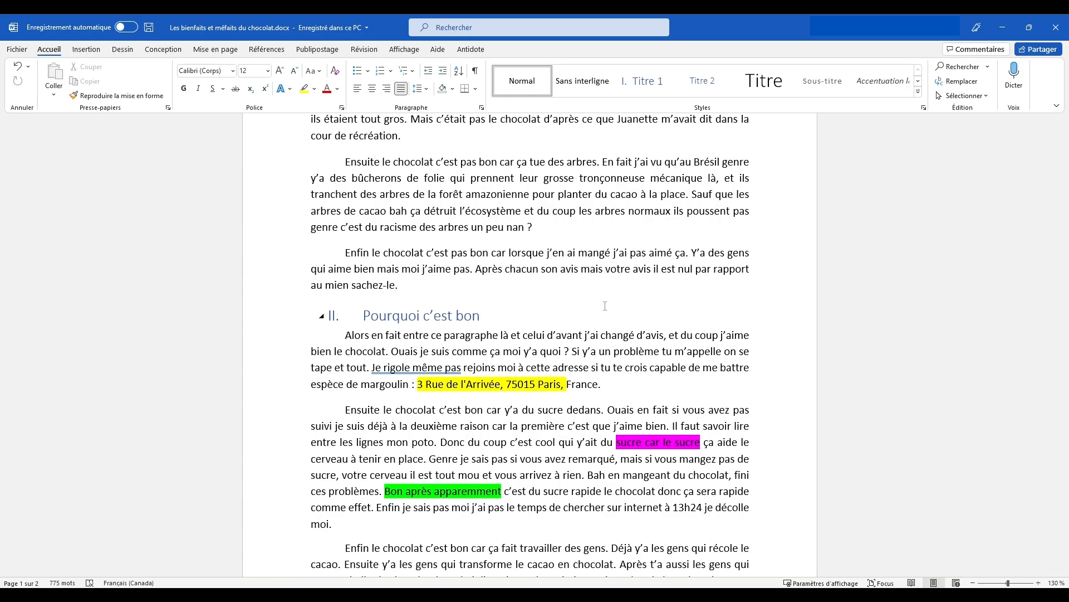
{"action": "scroll", "coordinate": [605, 306], "scroll_direction": "up", "scroll_amount": 5}
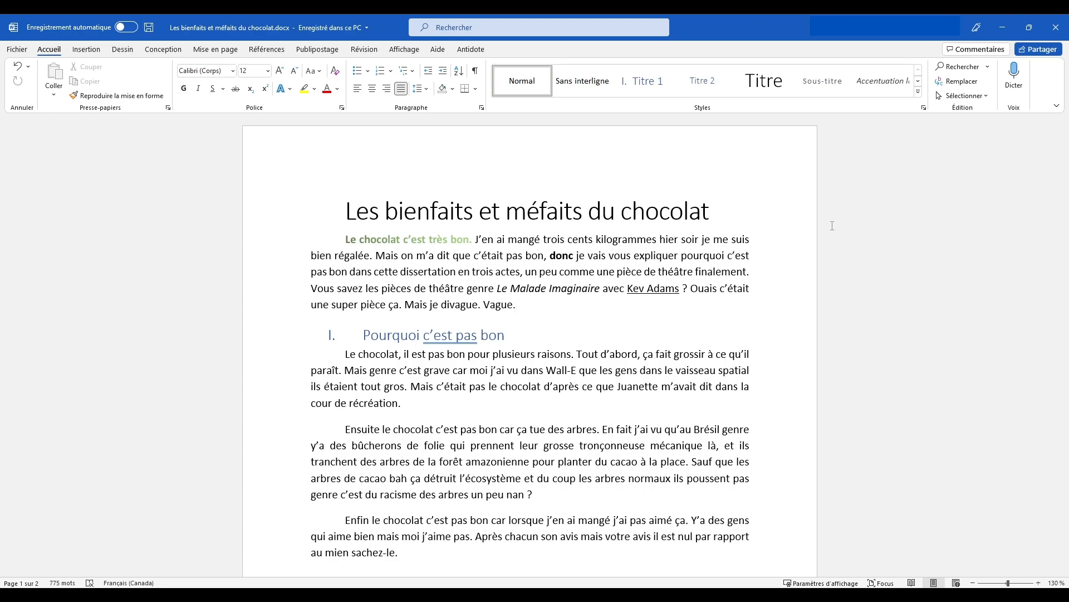
{"action": "scroll", "coordinate": [832, 225], "scroll_direction": "down", "scroll_amount": 15}
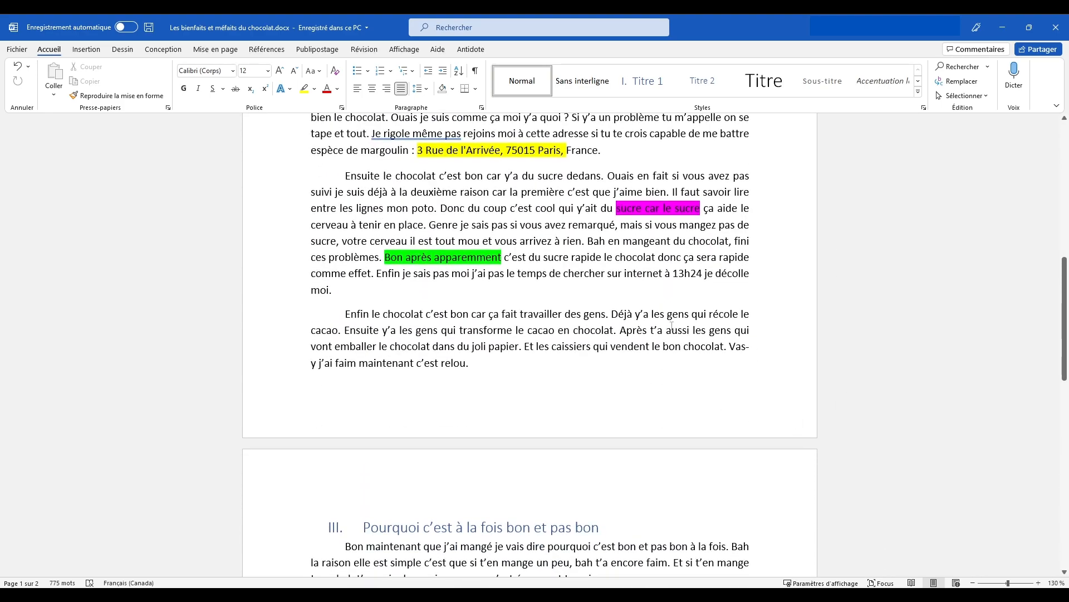
{"action": "scroll", "coordinate": [695, 376], "scroll_direction": "up", "scroll_amount": 15}
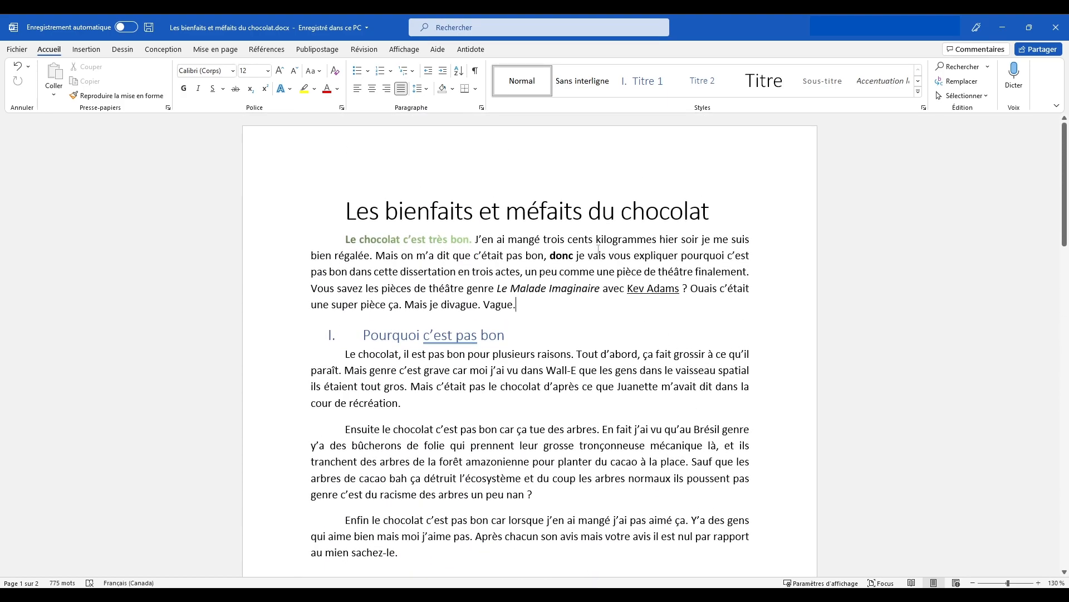
{"action": "scroll", "coordinate": [534, 186], "scroll_direction": "down", "scroll_amount": 14}
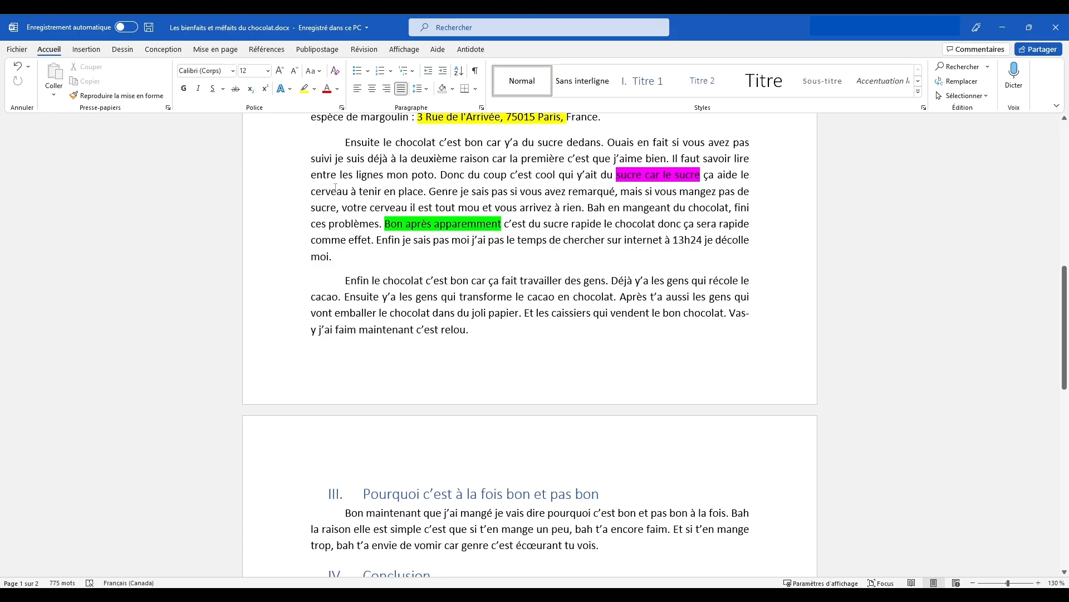
Step: Insert page numbers at the bottom of the pages using the Numéro normal 3 style
{"action": "left_click", "coordinate": [86, 49]}
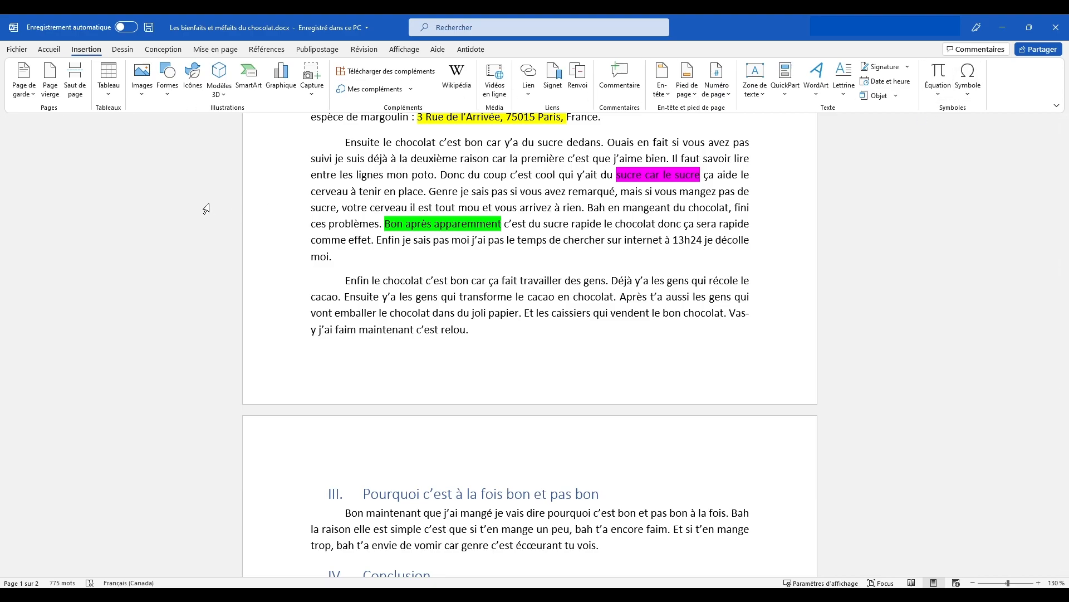
{"action": "left_click", "coordinate": [726, 93]}
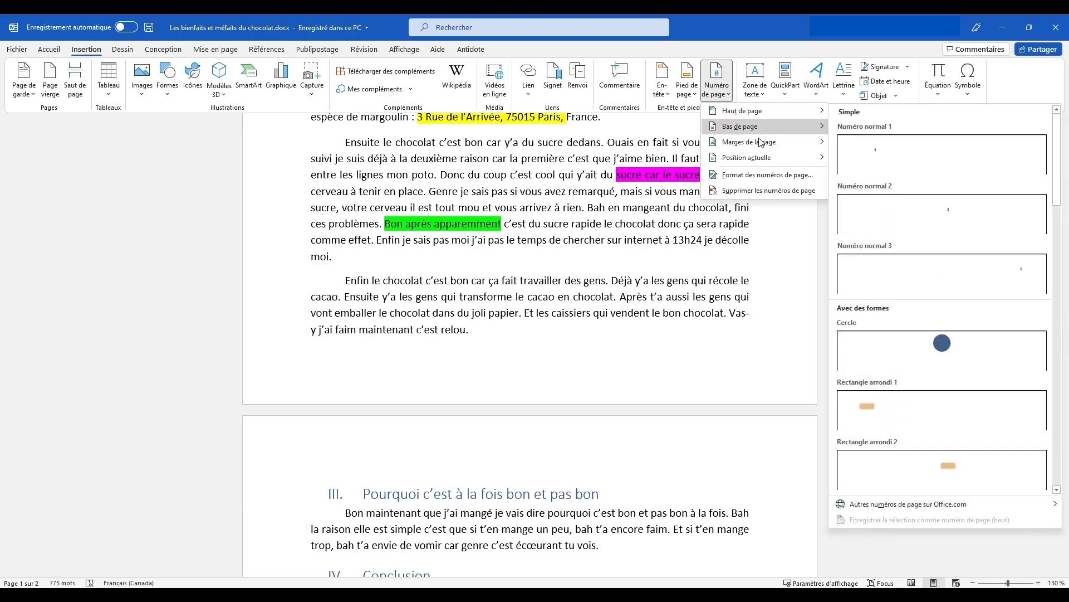
{"action": "mouse_move", "coordinate": [760, 144]}
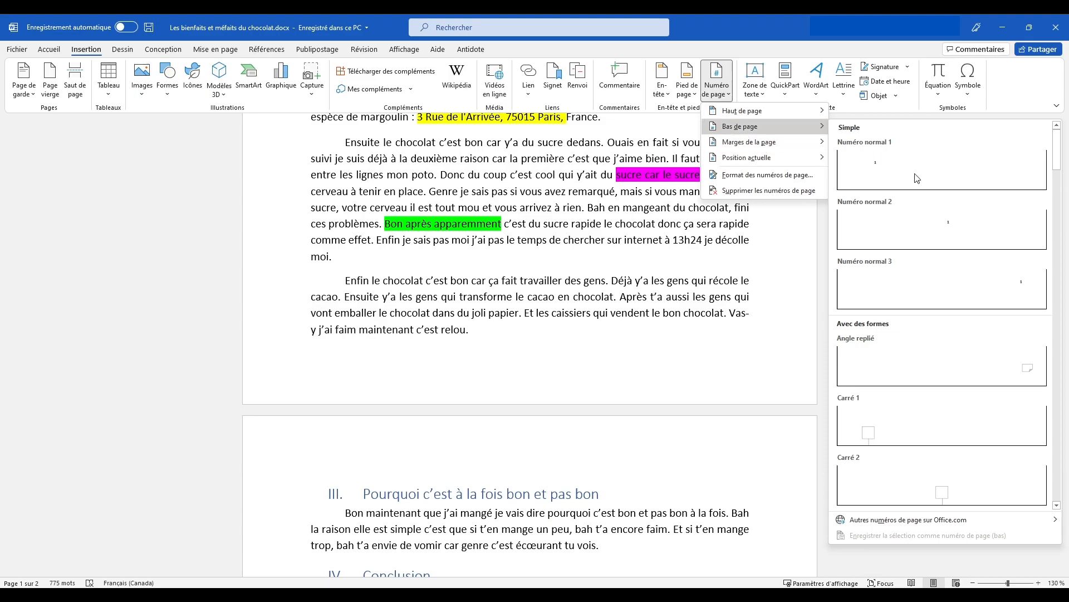
{"action": "scroll", "coordinate": [916, 179], "scroll_direction": "down", "scroll_amount": 10}
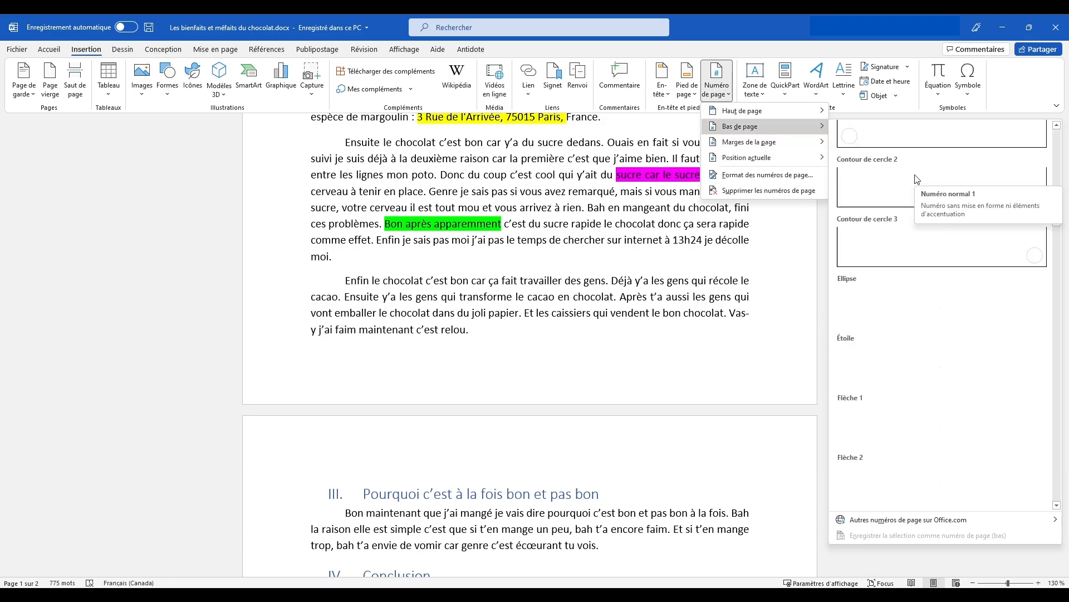
{"action": "scroll", "coordinate": [916, 179], "scroll_direction": "down", "scroll_amount": 5}
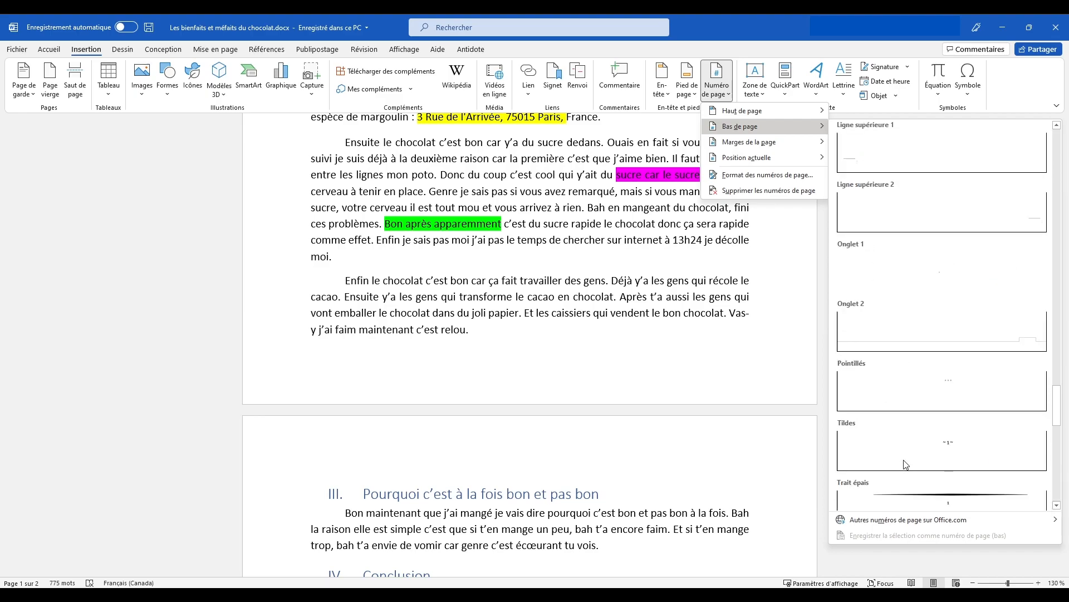
{"action": "scroll", "coordinate": [905, 446], "scroll_direction": "down", "scroll_amount": 3}
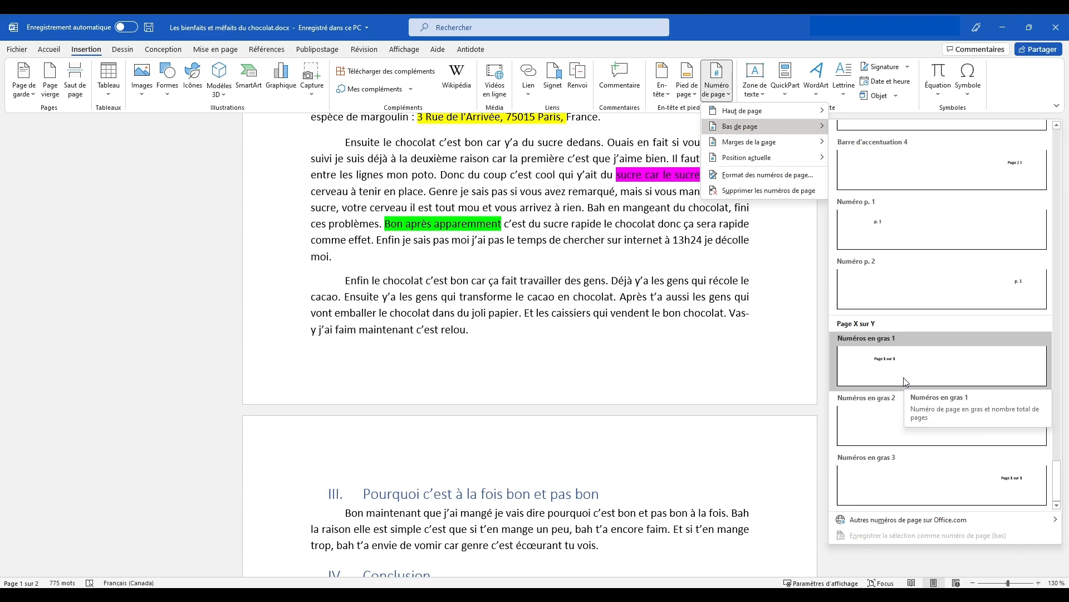
{"action": "scroll", "coordinate": [905, 384], "scroll_direction": "up", "scroll_amount": 3}
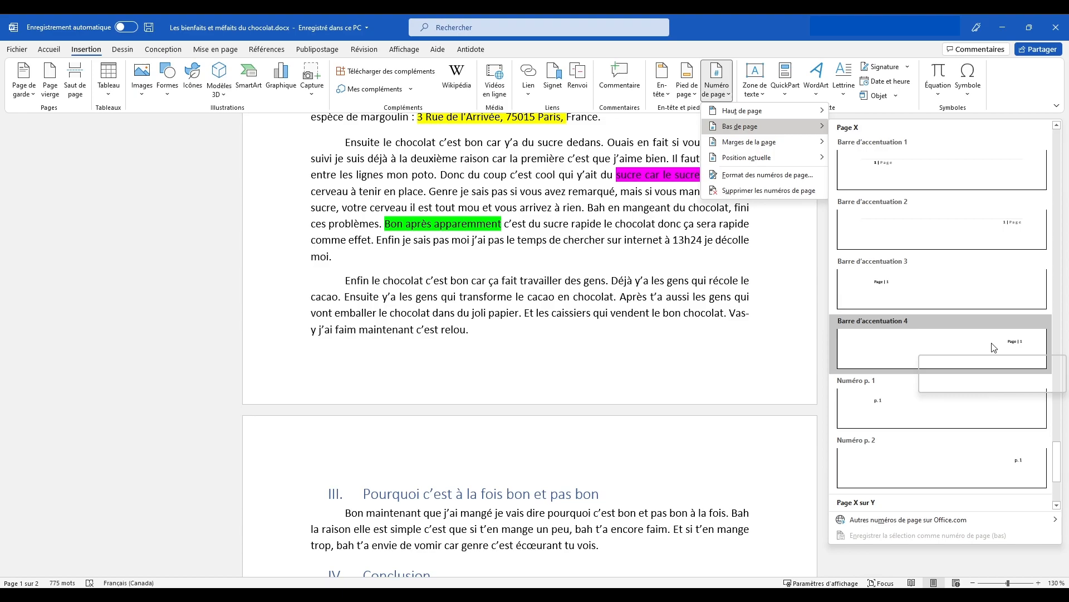
{"action": "scroll", "coordinate": [947, 357], "scroll_direction": "down", "scroll_amount": 5}
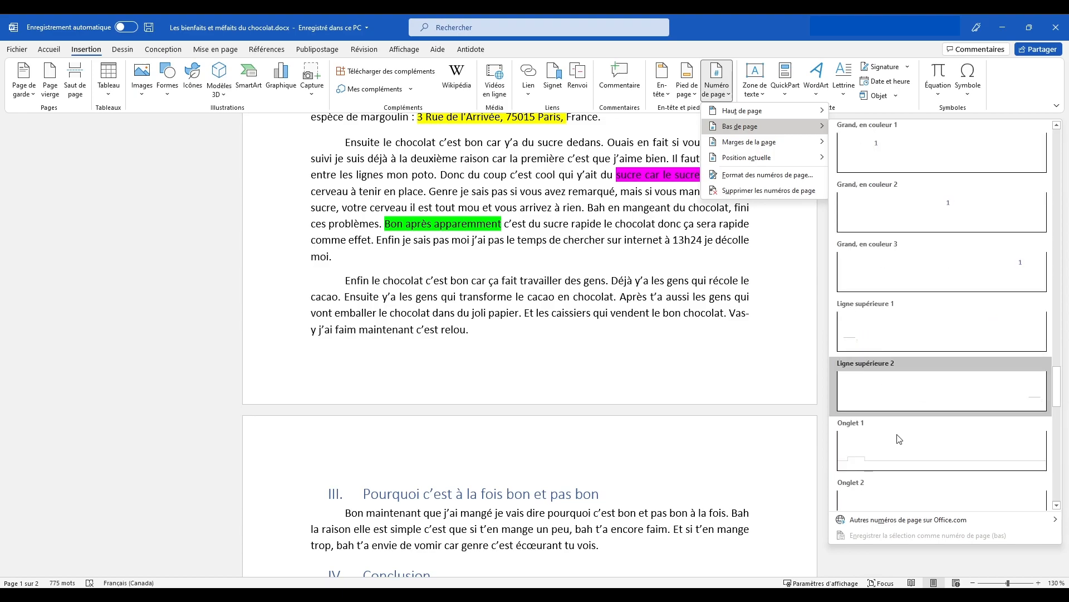
{"action": "scroll", "coordinate": [913, 412], "scroll_direction": "up", "scroll_amount": 5}
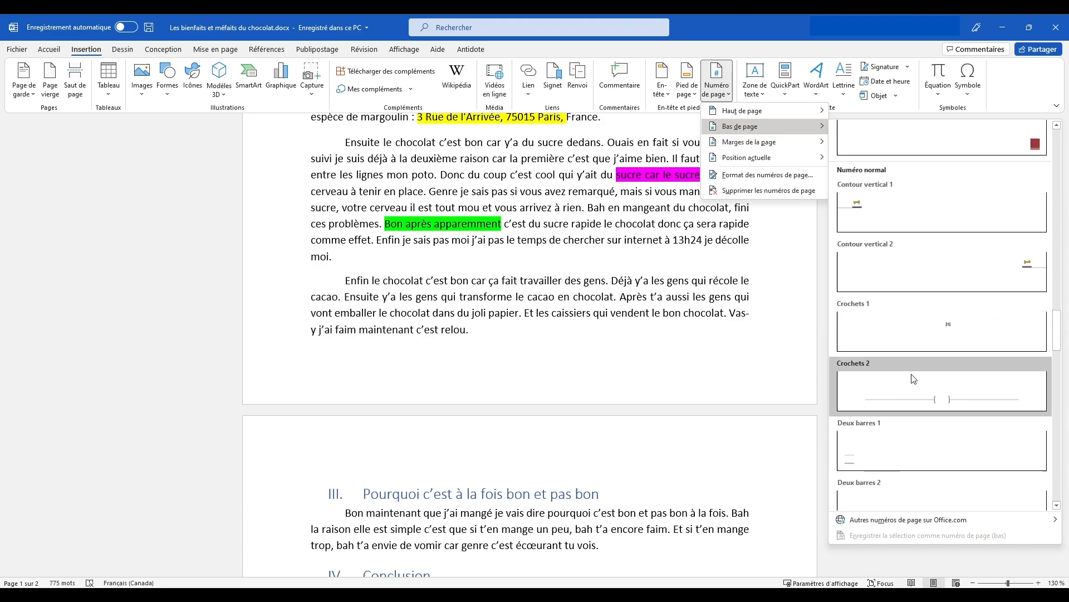
{"action": "scroll", "coordinate": [914, 378], "scroll_direction": "down", "scroll_amount": 5}
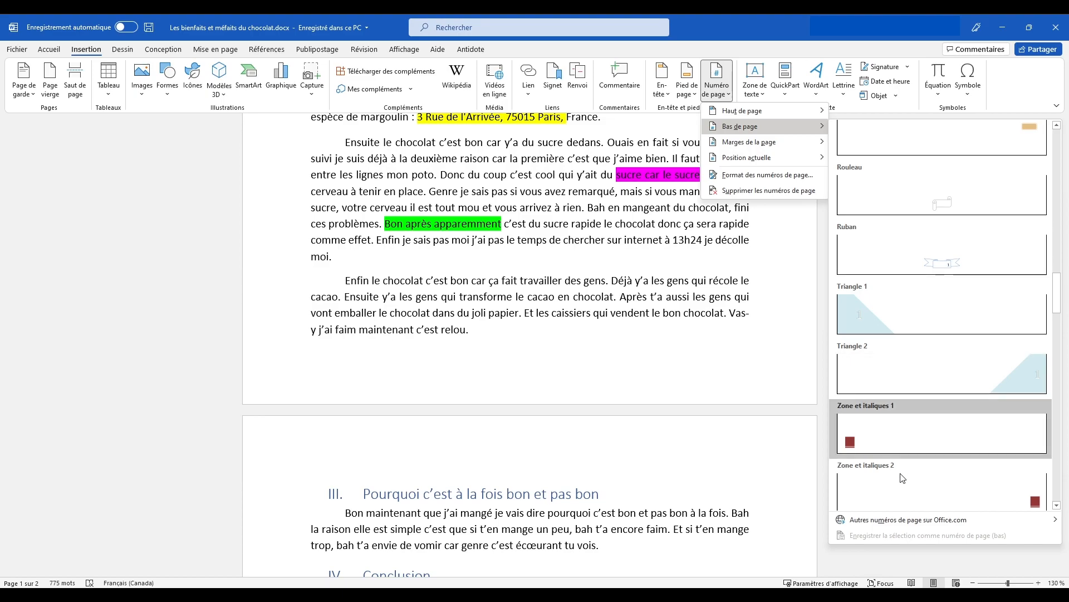
{"action": "scroll", "coordinate": [903, 477], "scroll_direction": "down", "scroll_amount": 3}
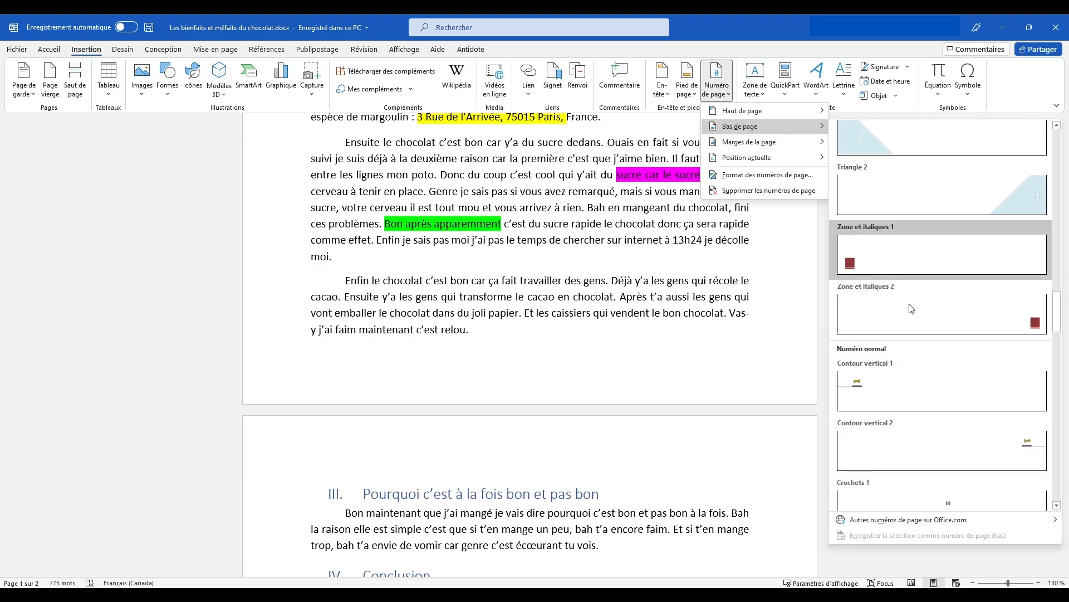
{"action": "scroll", "coordinate": [912, 308], "scroll_direction": "up", "scroll_amount": 2}
{"action": "scroll", "coordinate": [911, 284], "scroll_direction": "down", "scroll_amount": 2}
{"action": "scroll", "coordinate": [901, 258], "scroll_direction": "up", "scroll_amount": 3}
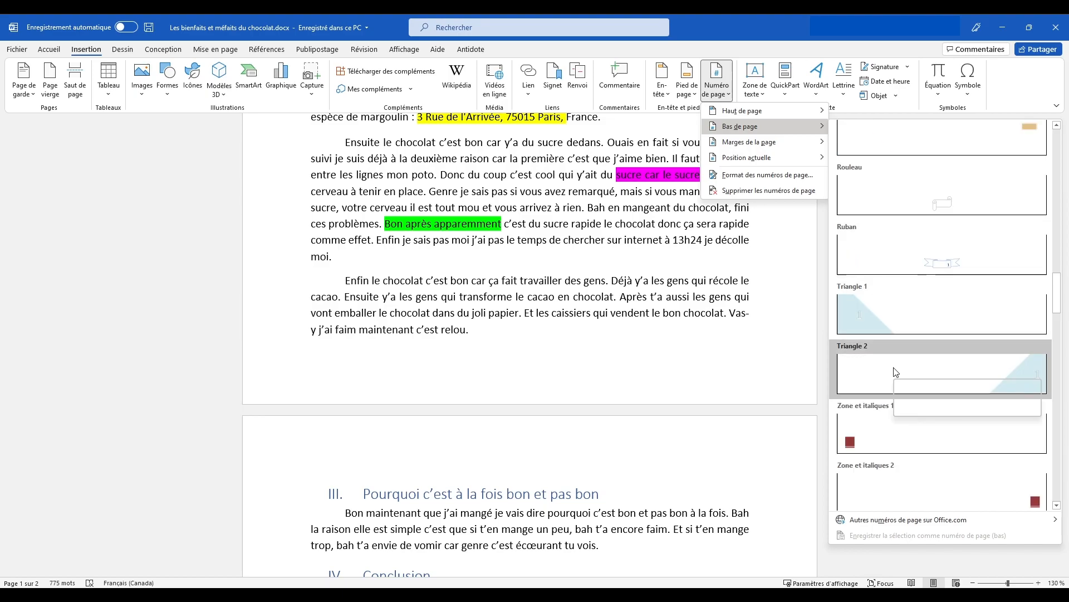
{"action": "scroll", "coordinate": [895, 372], "scroll_direction": "up", "scroll_amount": 6}
{"action": "scroll", "coordinate": [895, 372], "scroll_direction": "up", "scroll_amount": 5}
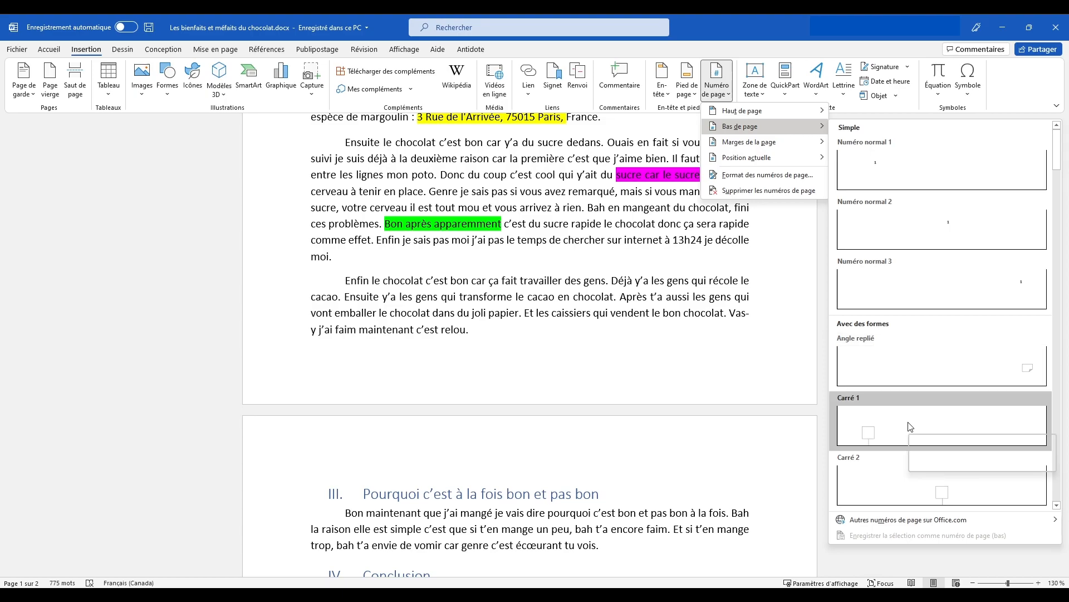
{"action": "left_click", "coordinate": [867, 295]}
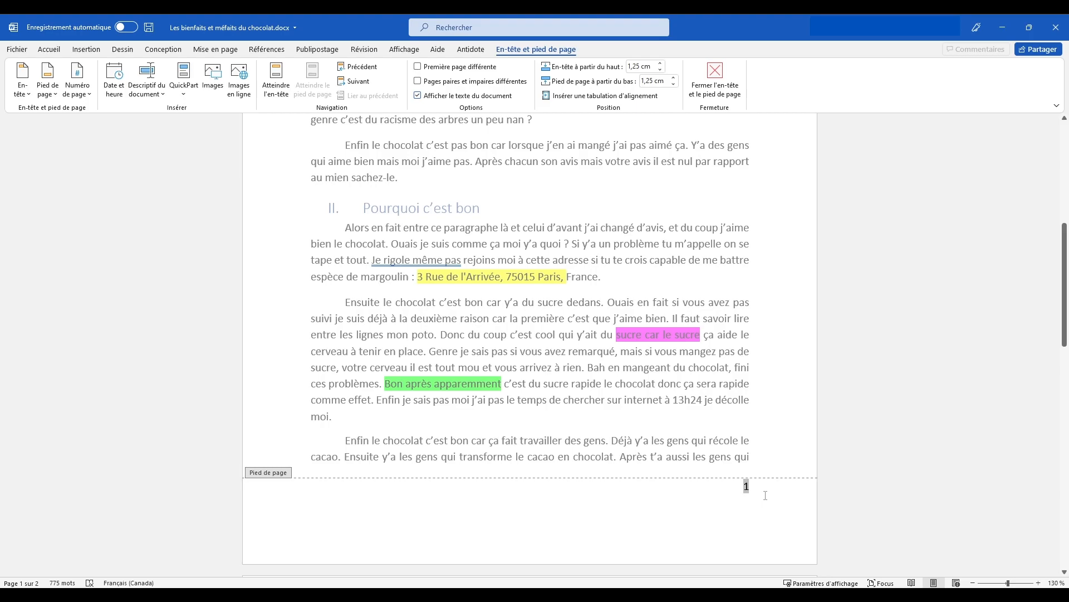
Step: Select the page number in the first page's footer to view its formatting options, then deselect it
{"action": "double_click", "coordinate": [747, 486]}
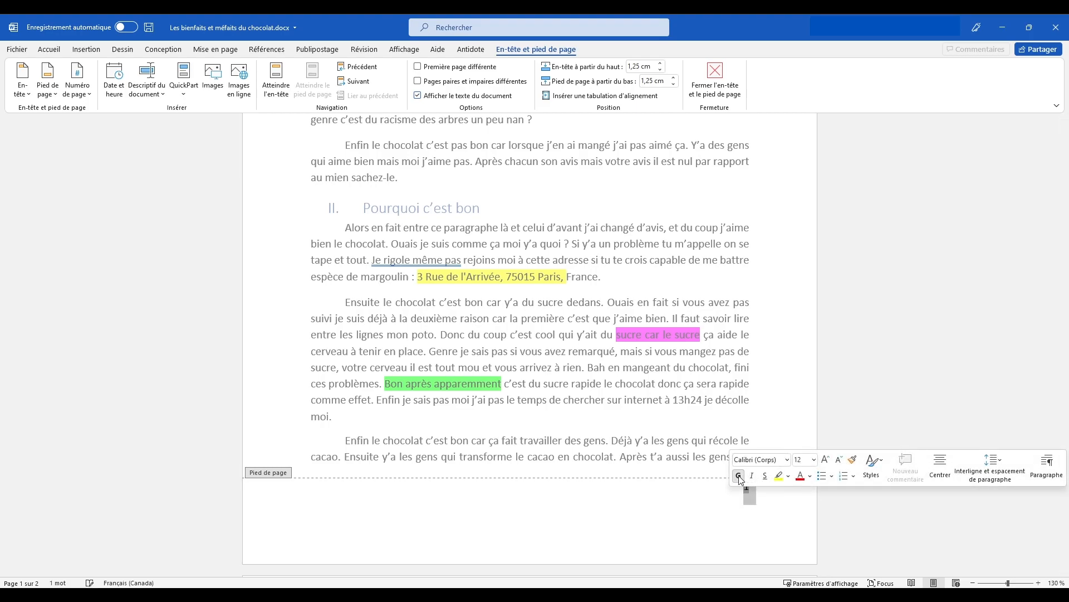
{"action": "left_click", "coordinate": [762, 507]}
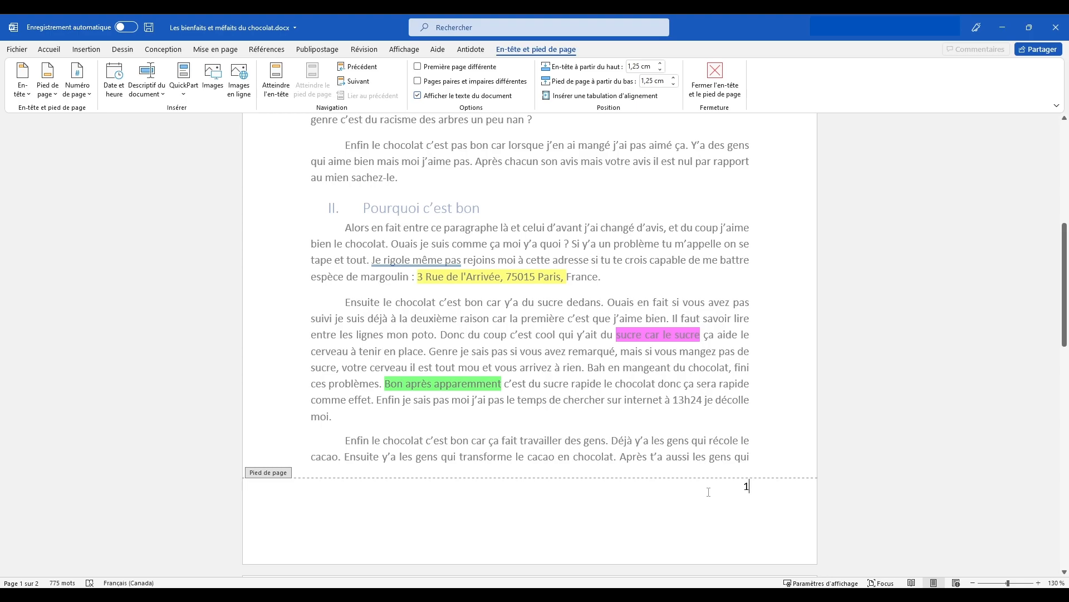
{"action": "scroll", "coordinate": [709, 492], "scroll_direction": "down", "scroll_amount": 2}
{"action": "scroll", "coordinate": [711, 495], "scroll_direction": "down", "scroll_amount": 8}
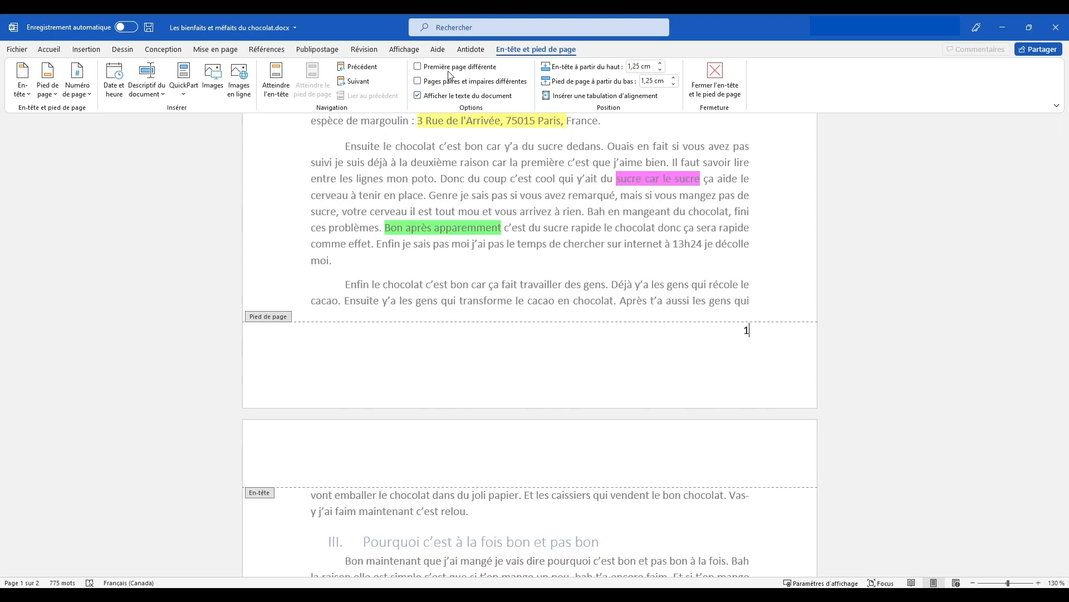
Step: Try the Première page différente option, check the footers of both pages, and turn the option off again
{"action": "left_click", "coordinate": [446, 69]}
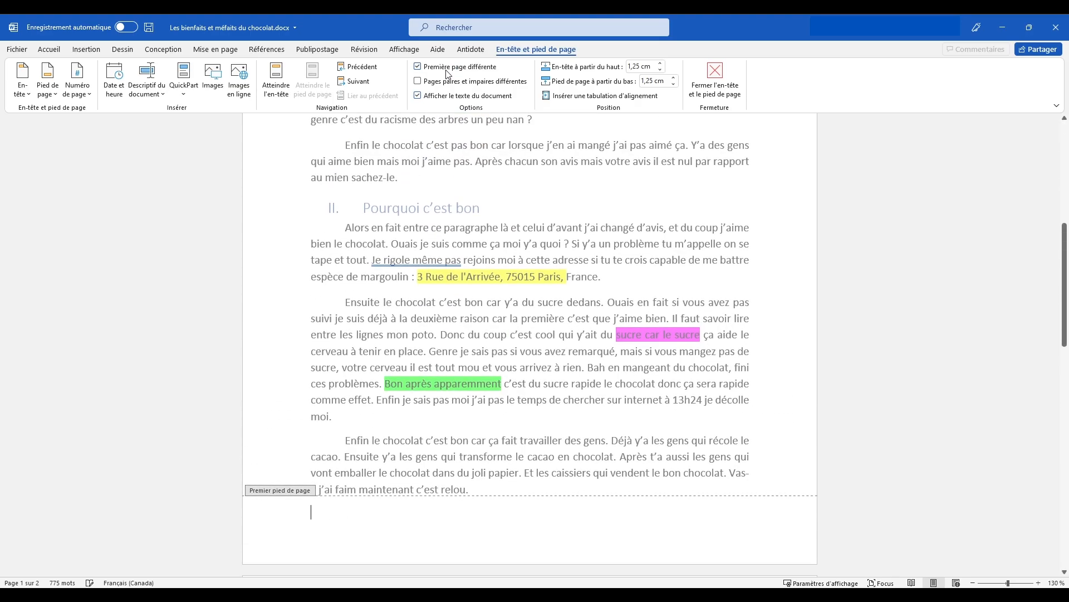
{"action": "scroll", "coordinate": [614, 422], "scroll_direction": "down", "scroll_amount": 7}
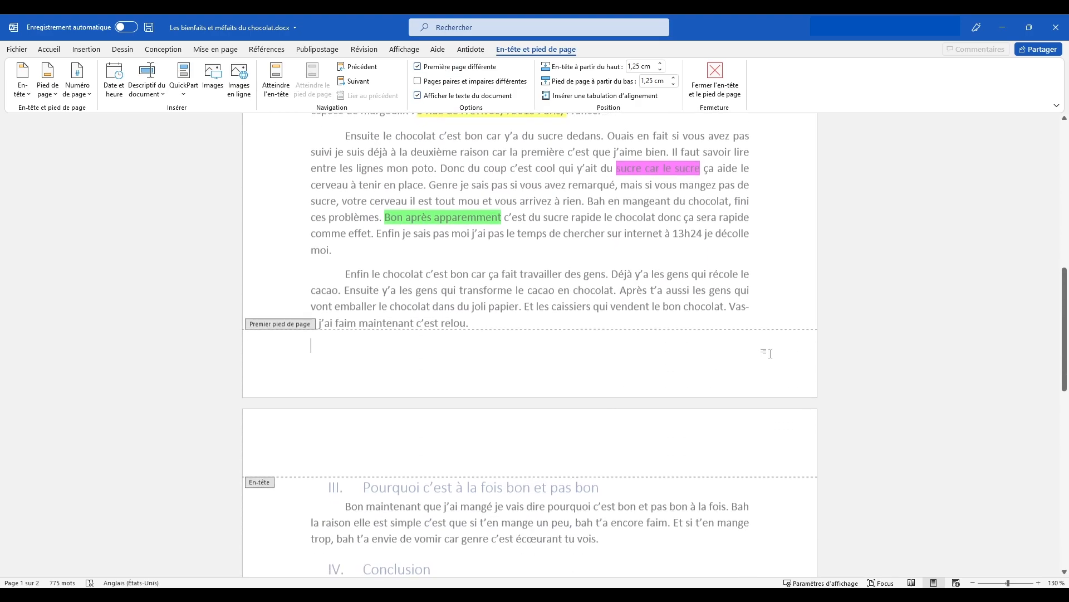
{"action": "scroll", "coordinate": [759, 371], "scroll_direction": "down", "scroll_amount": 9}
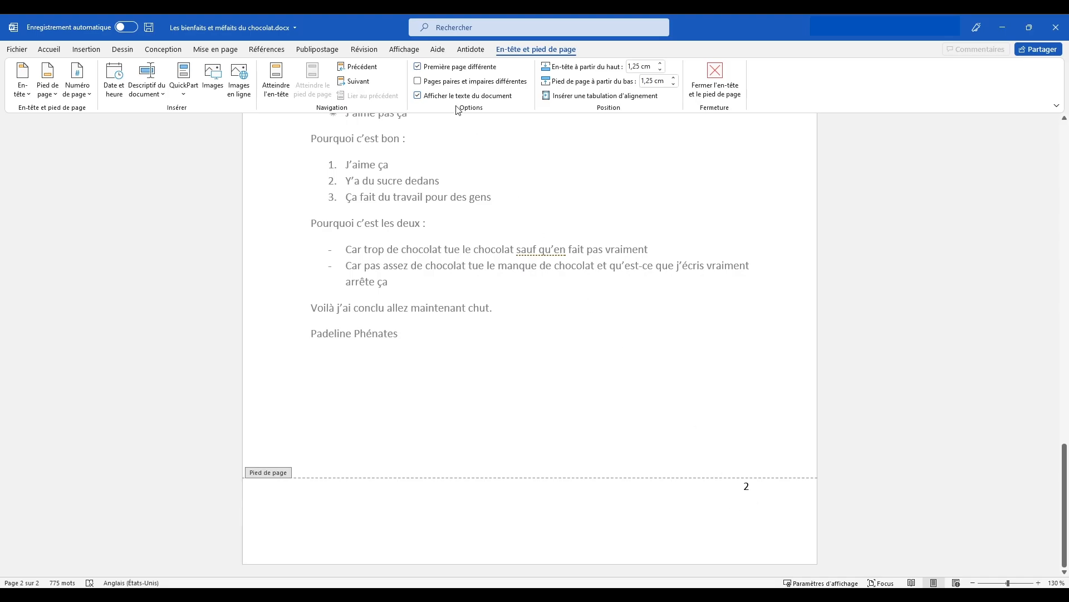
{"action": "left_click", "coordinate": [435, 69]}
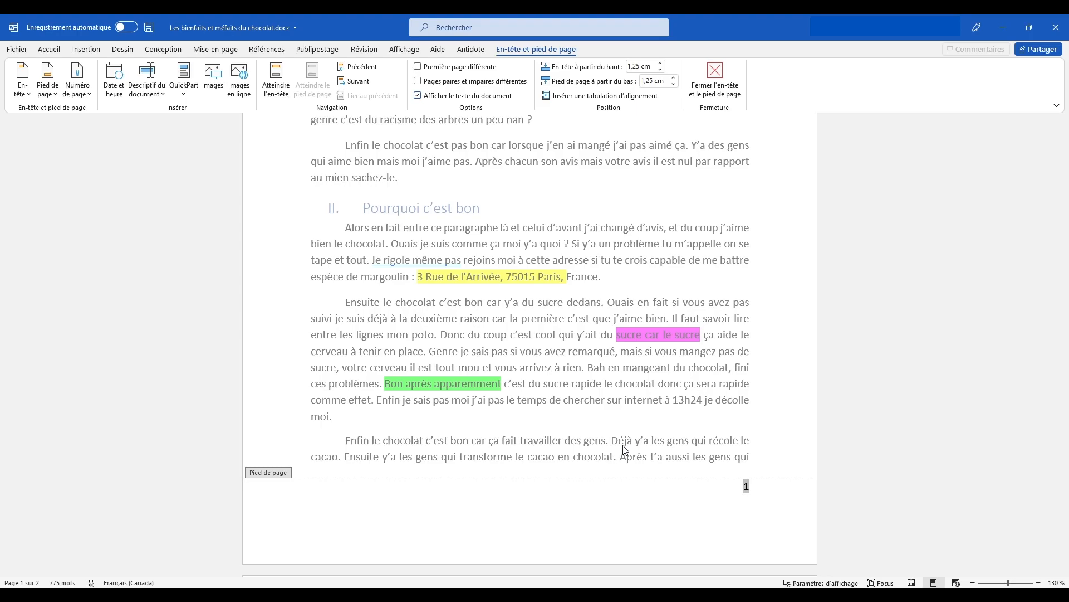
Step: Leave footer editing, check the page numbers on both pages, and return to the start of the document
{"action": "double_click", "coordinate": [625, 449]}
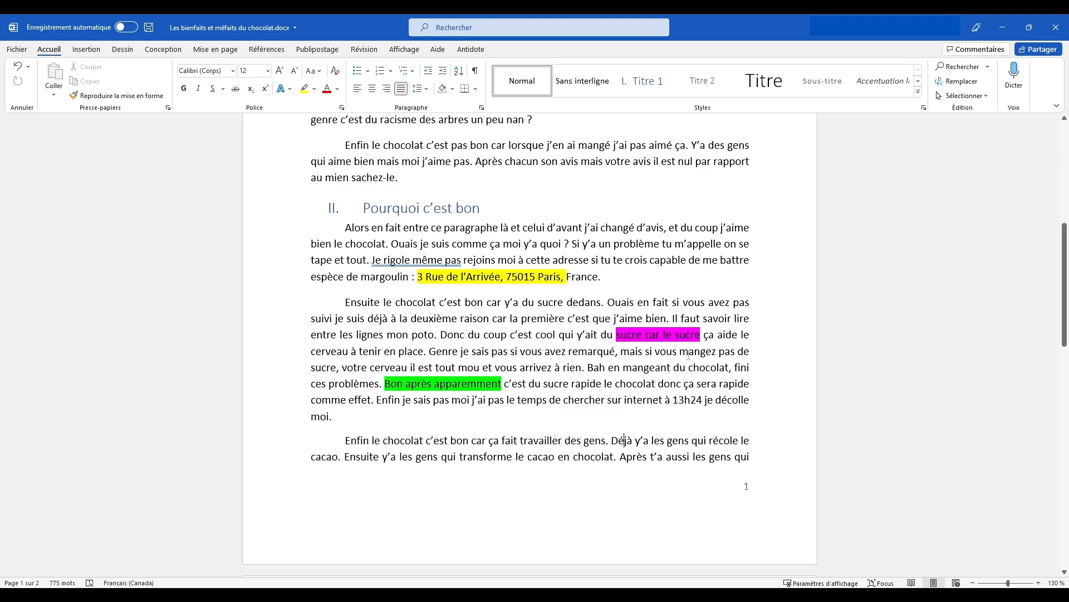
{"action": "scroll", "coordinate": [688, 359], "scroll_direction": "down", "scroll_amount": 4}
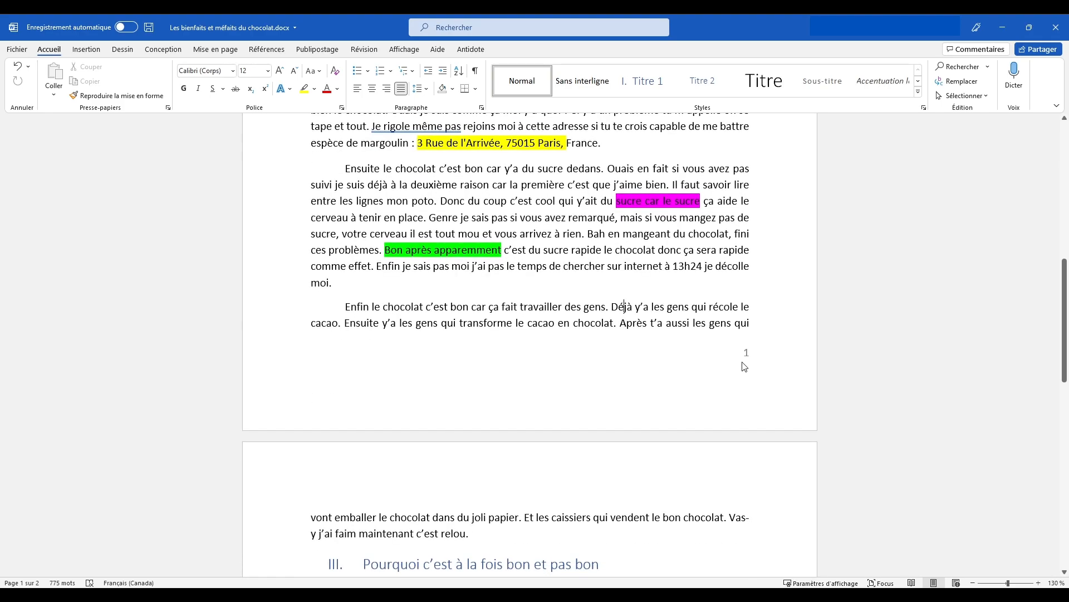
{"action": "scroll", "coordinate": [747, 353], "scroll_direction": "down", "scroll_amount": 10}
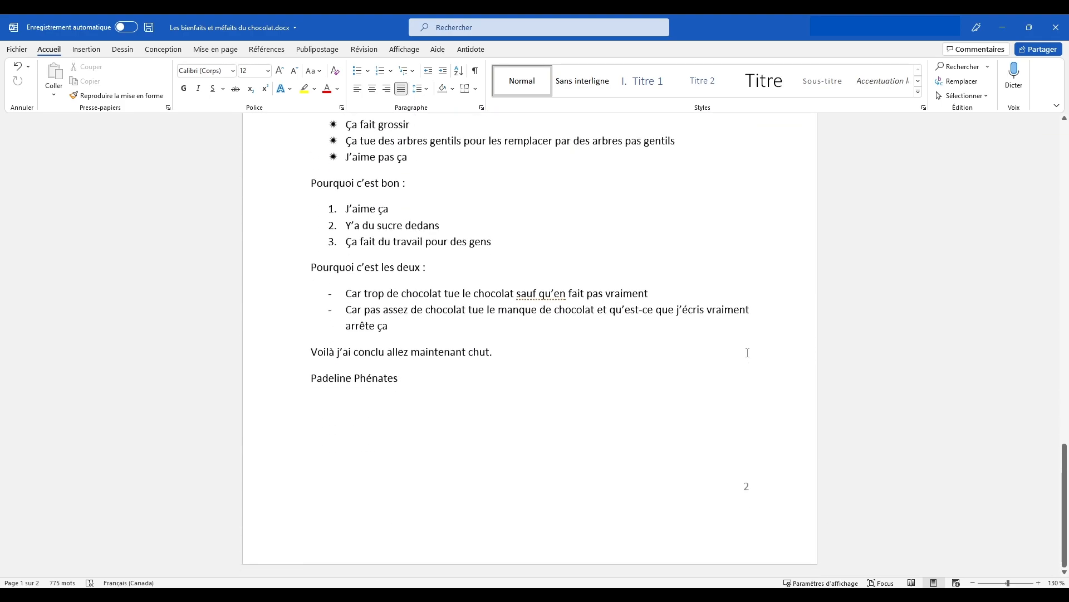
{"action": "key", "text": "ctrl+Home"}
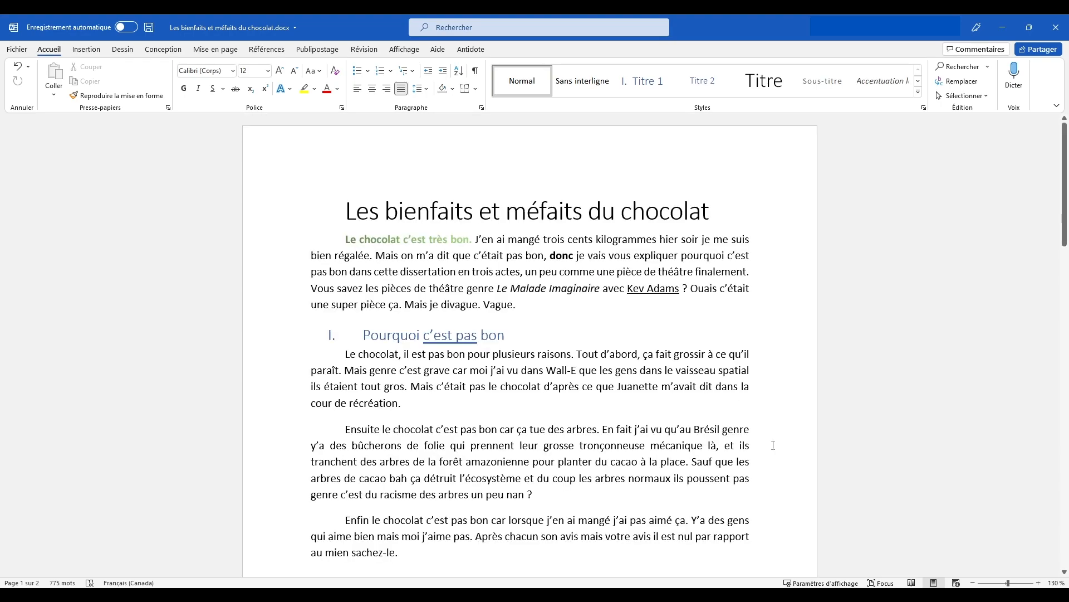